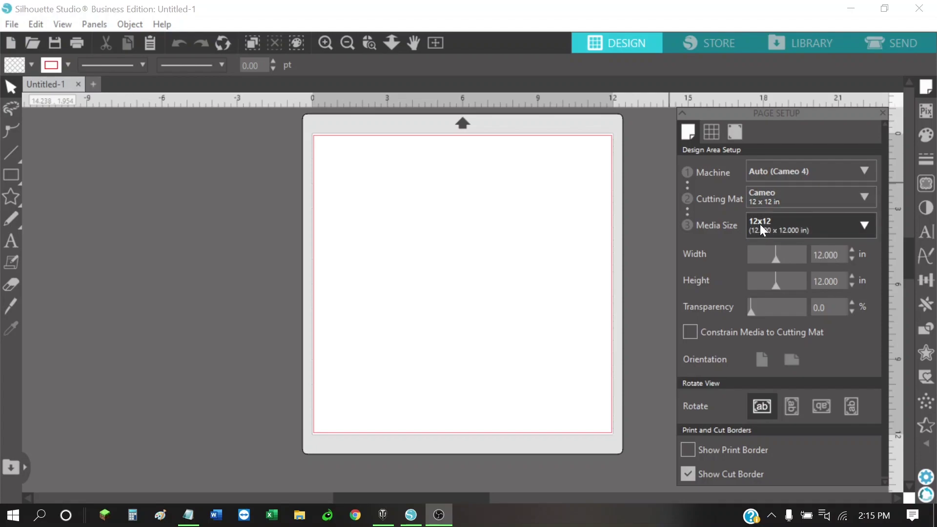
Draw a rectangle about 11.7 in wide and 2.1 in high across the upper edge of the page
left_click(12, 175)
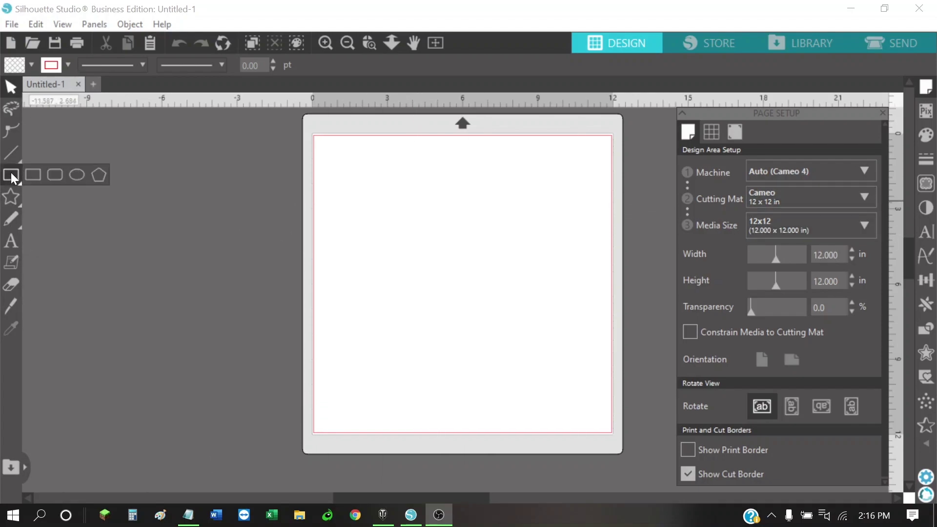
left_click(36, 177)
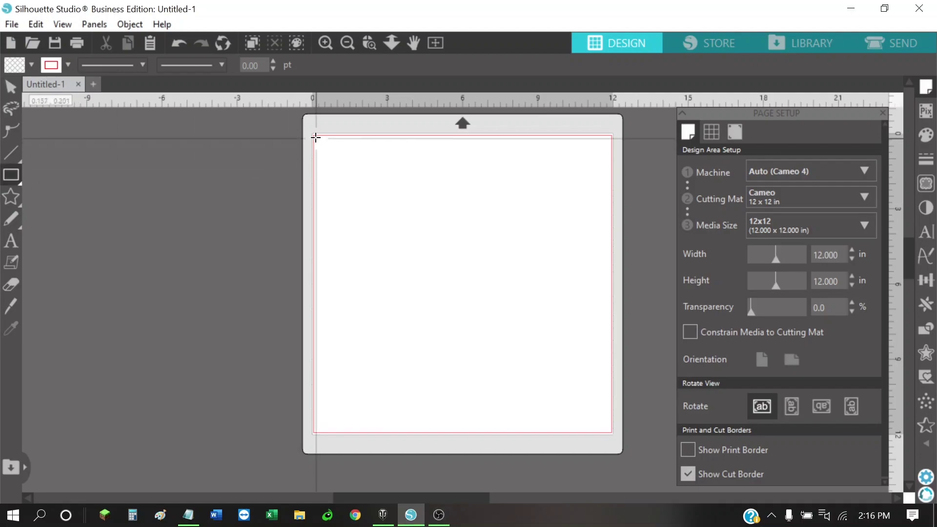
left_click_drag(316, 138, 610, 191)
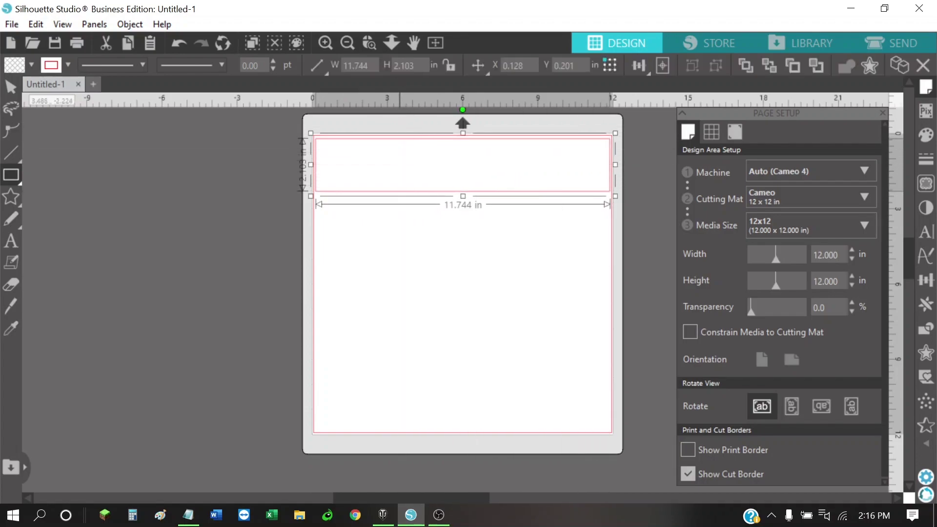
Set the rectangle's height to 2.5 in
double_click(404, 66)
type("25")
key("Return")
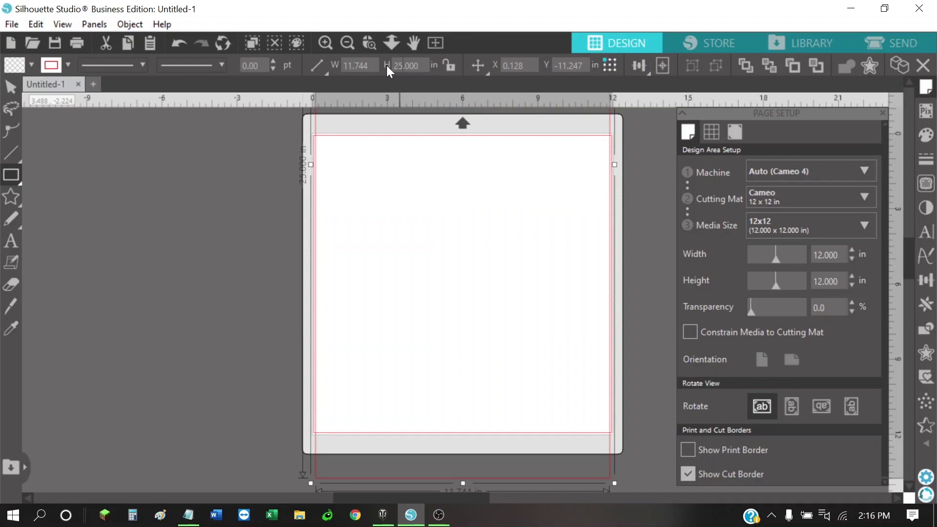
type(".5")
key("Return")
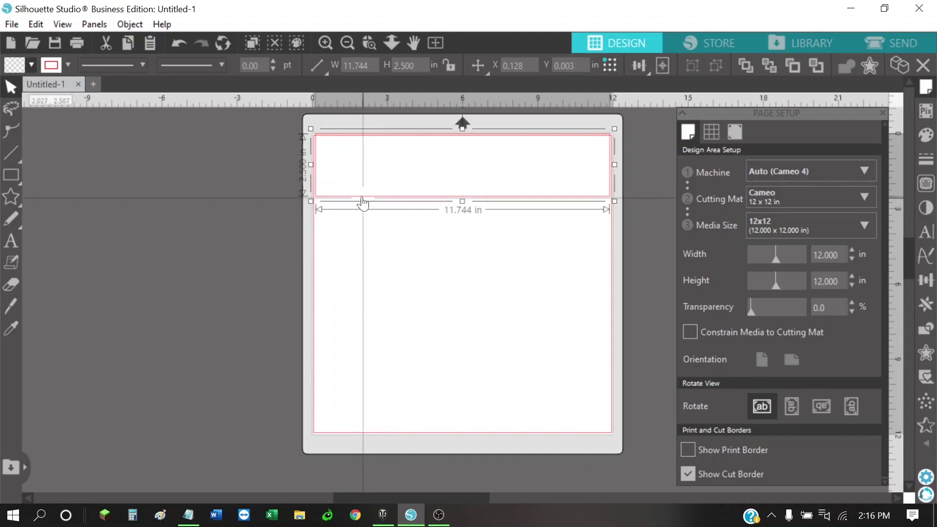
Change the rectangle's line color to gray-green and set its width to 12 in
left_click(69, 64)
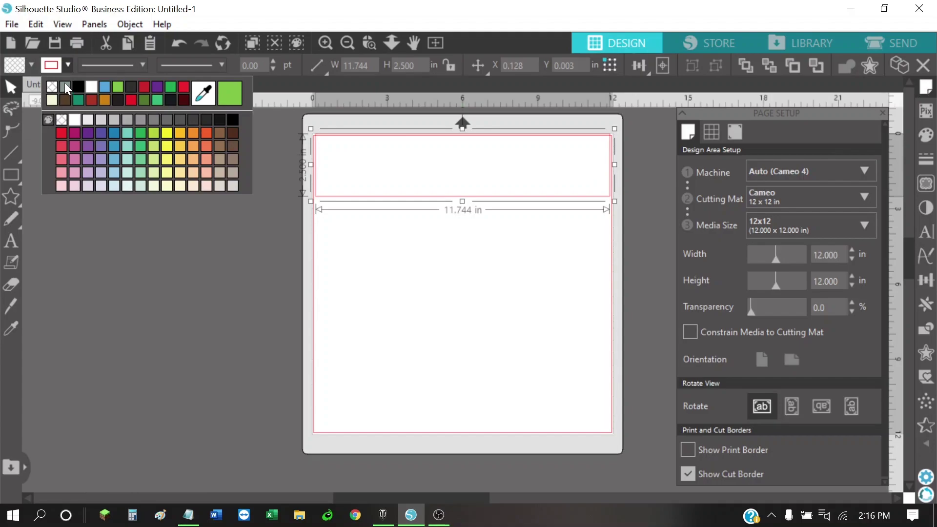
left_click(64, 86)
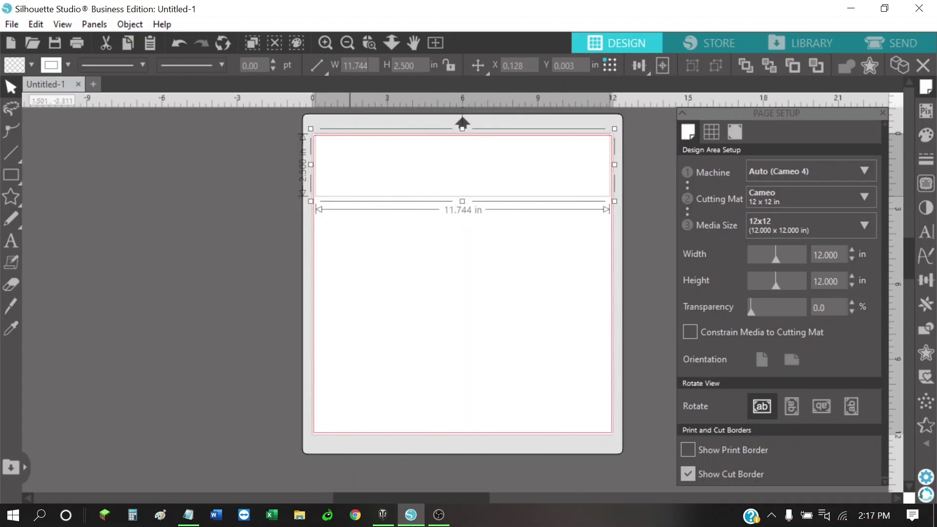
left_click(351, 65)
type("12")
key("Return")
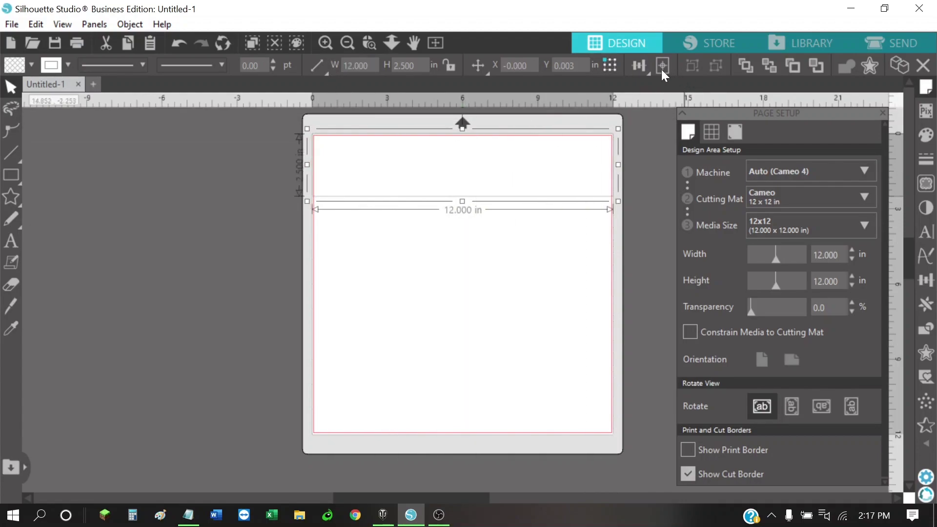
Align the rectangle by its horizontal center and deselect it
left_click(637, 71)
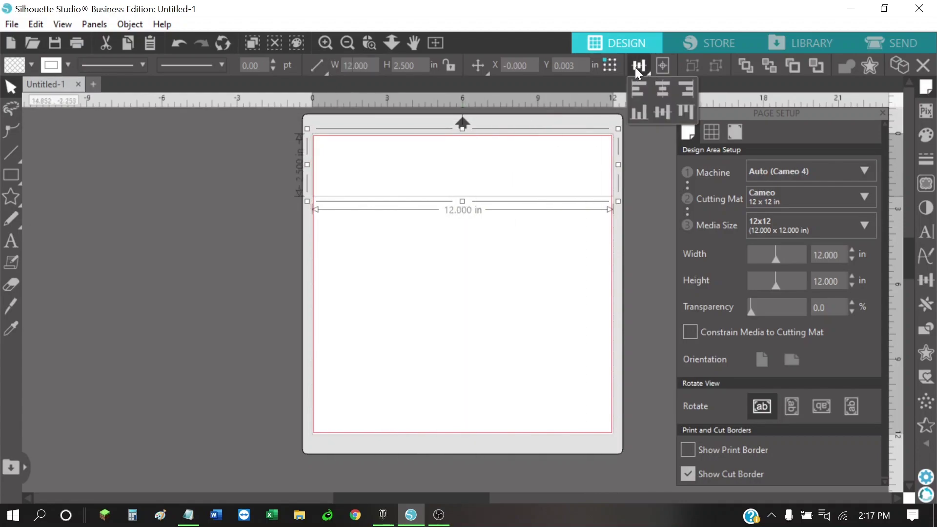
left_click(663, 91)
left_click(266, 208)
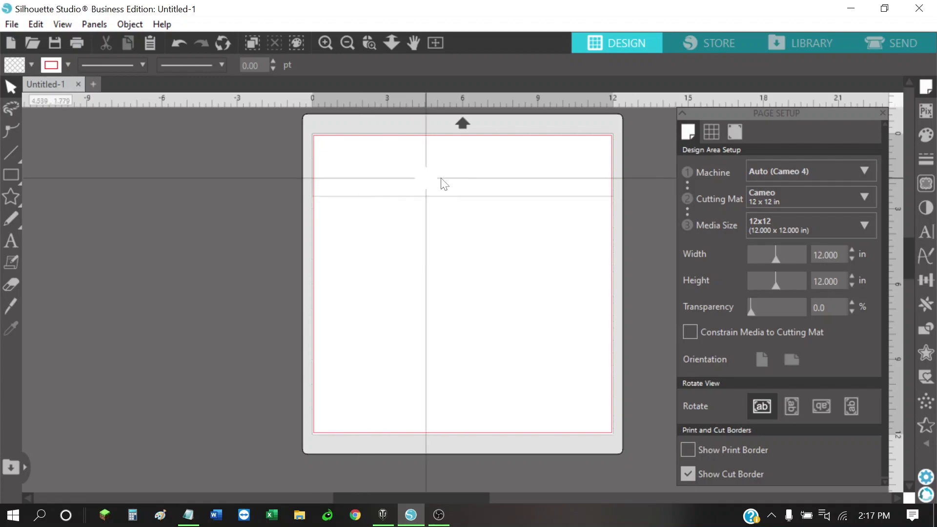
Draw a five-pointed star about 1.2 in wide in the empty area beside the mat
mouse_move(12, 174)
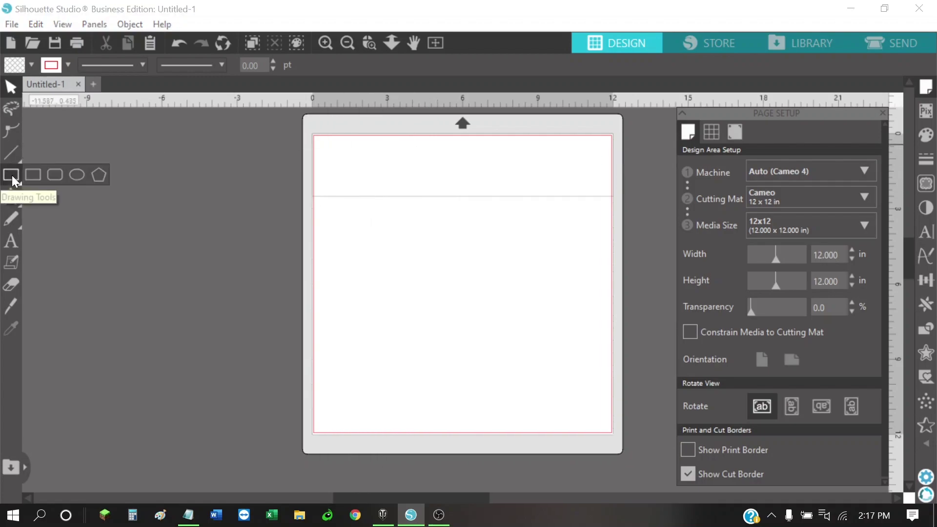
mouse_move(11, 198)
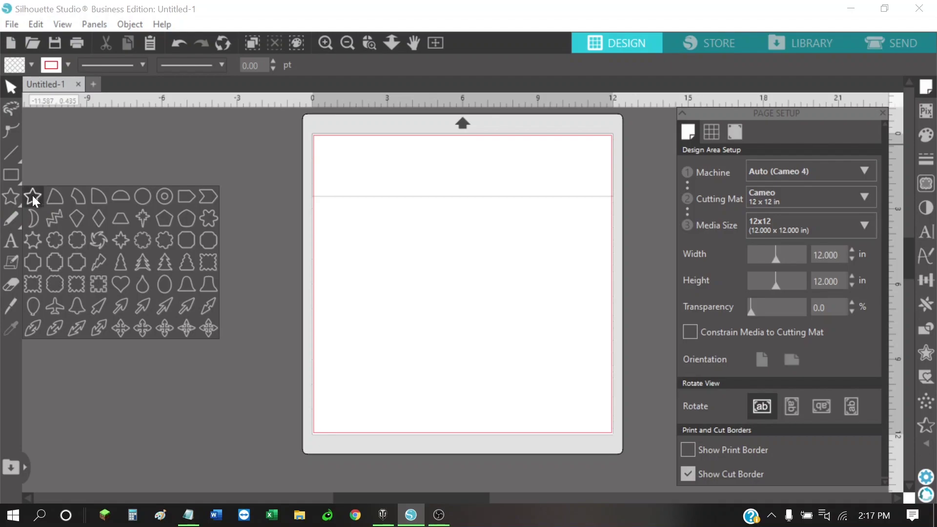
left_click(32, 197)
left_click_drag(113, 199, 142, 210)
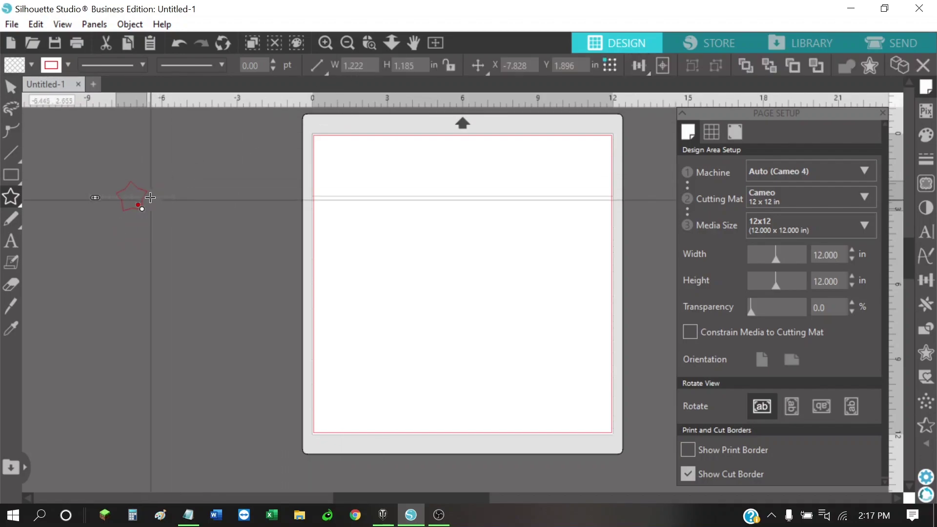
Draw a rounded seven-lobed flower shape about 1.3 in wide next to the star
mouse_move(12, 202)
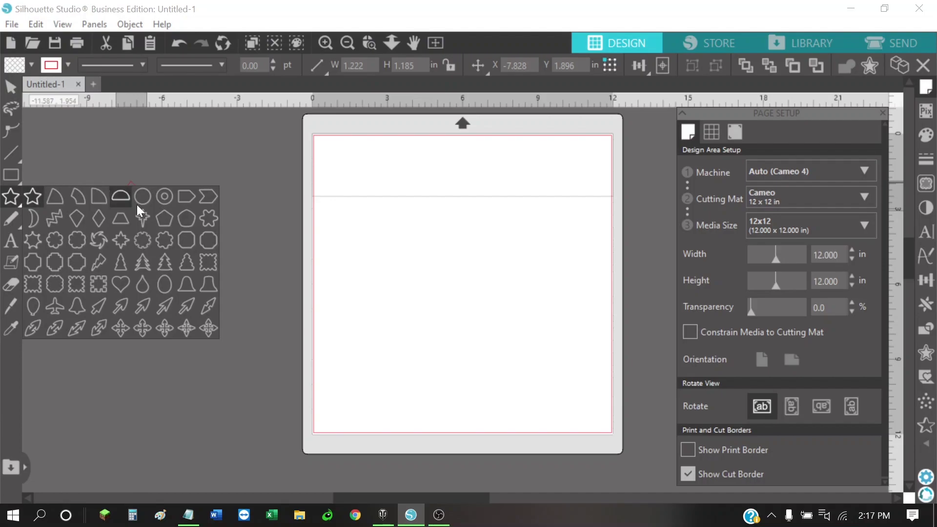
left_click(207, 218)
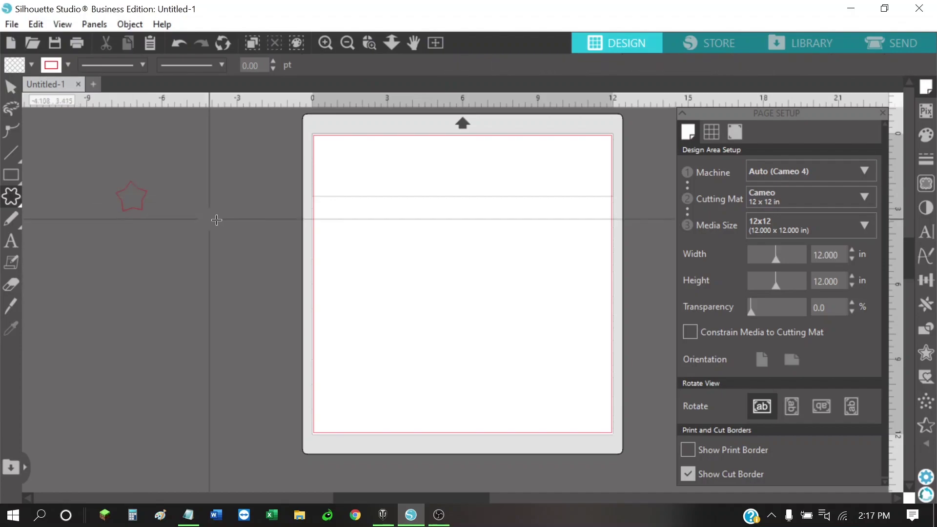
left_click_drag(166, 184, 172, 200)
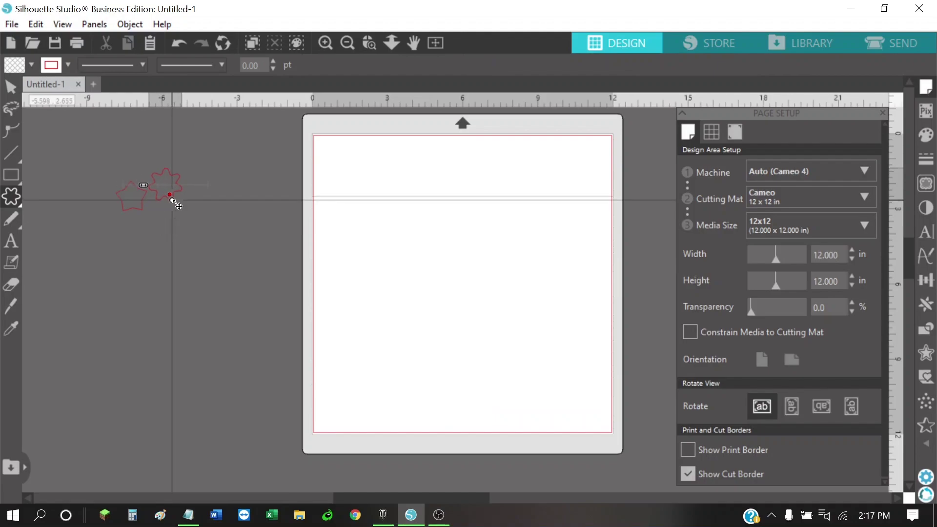
Draw a horizontal arrow about 2.3 in long and 1 in high below the flower shape
mouse_move(15, 179)
mouse_move(13, 200)
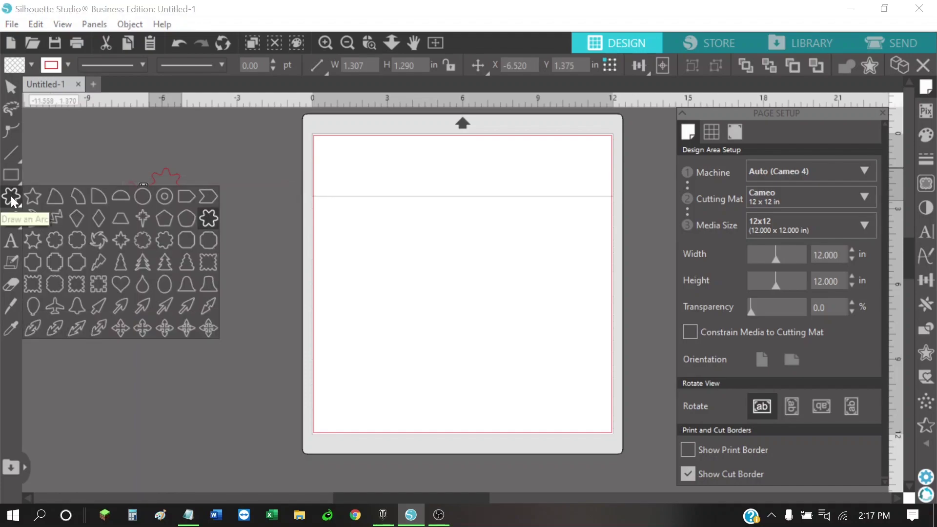
left_click(163, 306)
left_click_drag(178, 228, 199, 228)
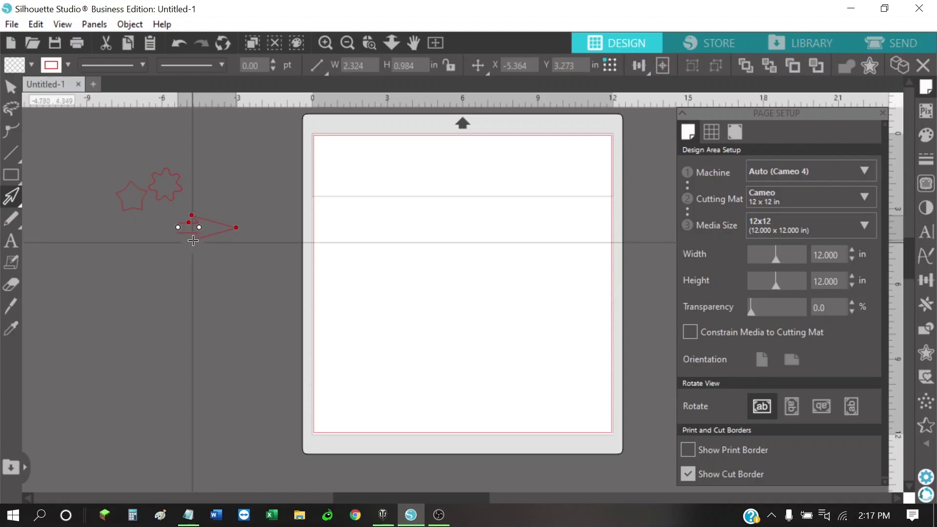
Move the star, flower and arrow into the gray rectangle, arranged side by side in that order
left_click(11, 86)
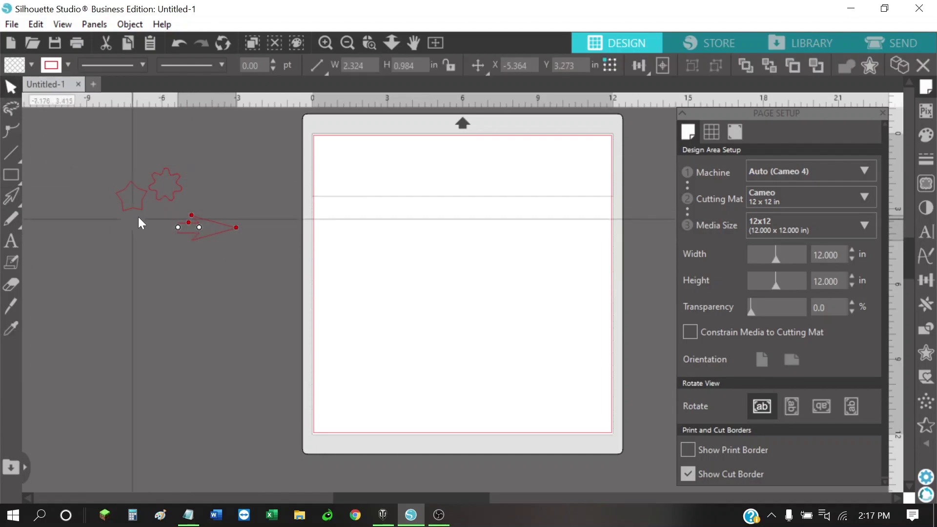
left_click_drag(131, 200, 338, 189)
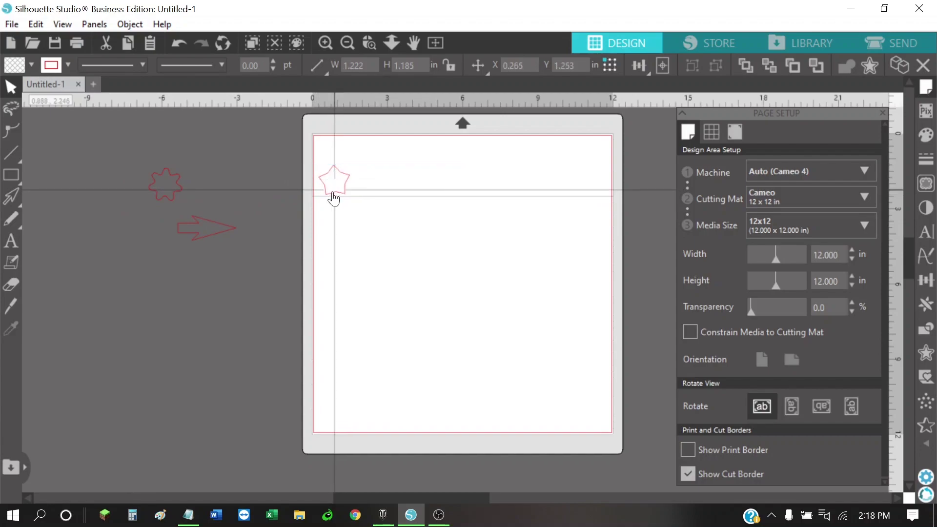
left_click_drag(224, 237, 454, 190)
left_click_drag(173, 201, 392, 192)
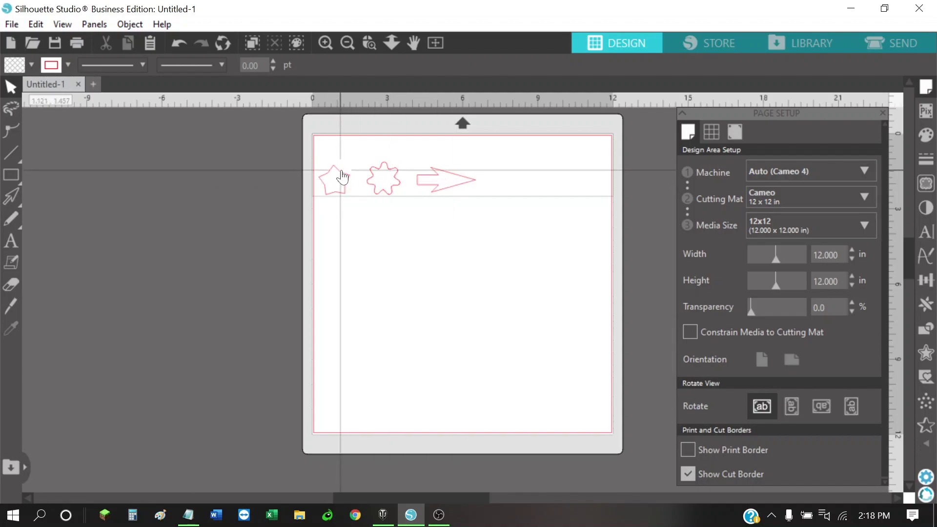
Move the star, flower and arrow together to the right end of the gray rectangle and deselect them
left_click_drag(341, 170, 339, 169)
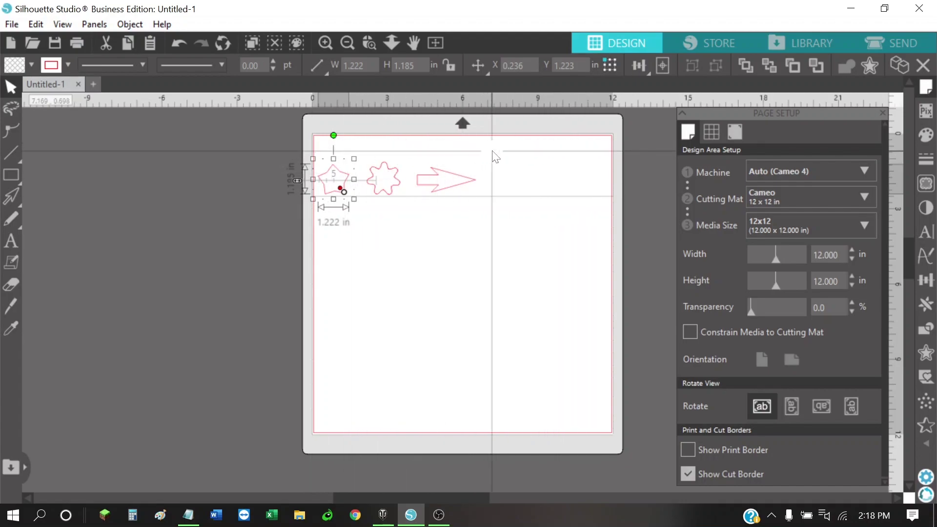
mouse_move(468, 161)
left_mouse_down()
mouse_move(316, 196)
mouse_move(383, 174)
mouse_move(476, 174)
left_mouse_up()
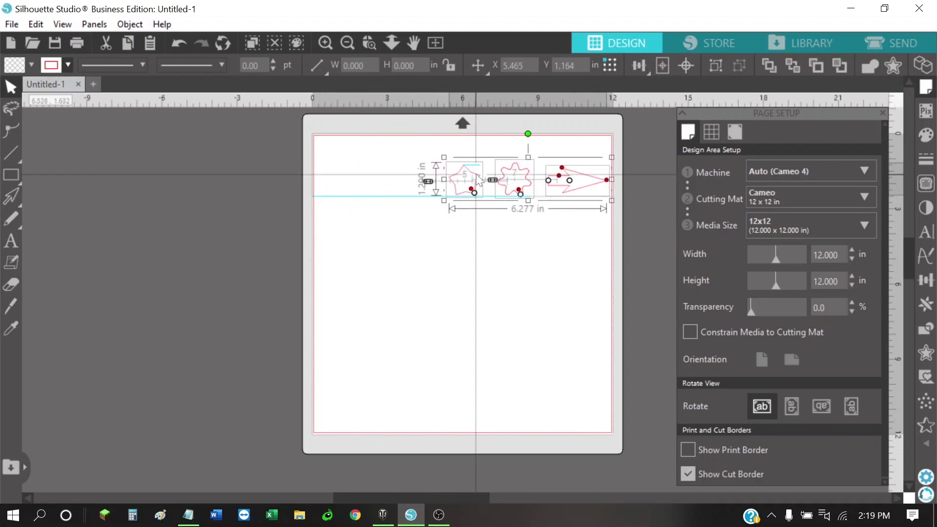
left_click(275, 230)
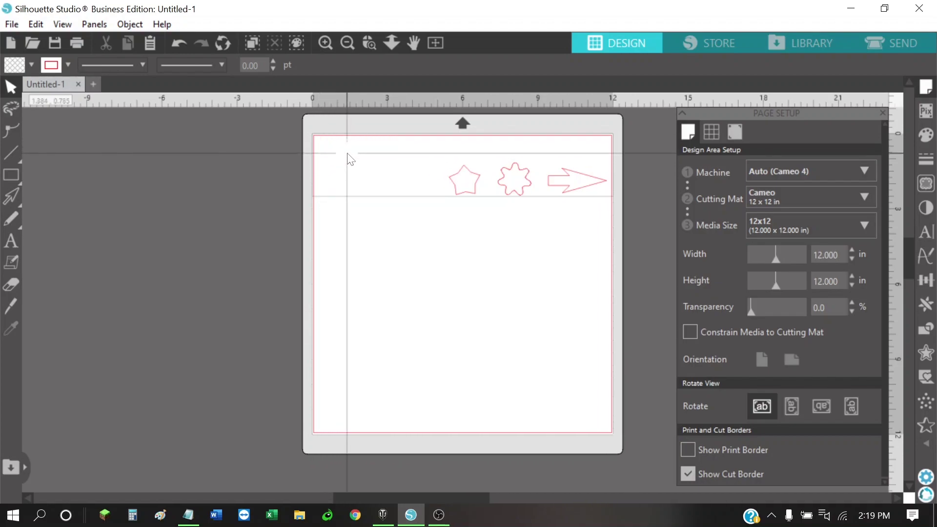
Set up the cut job by line color and assign the Vinyl, Matte material to the red lines
left_click(900, 40)
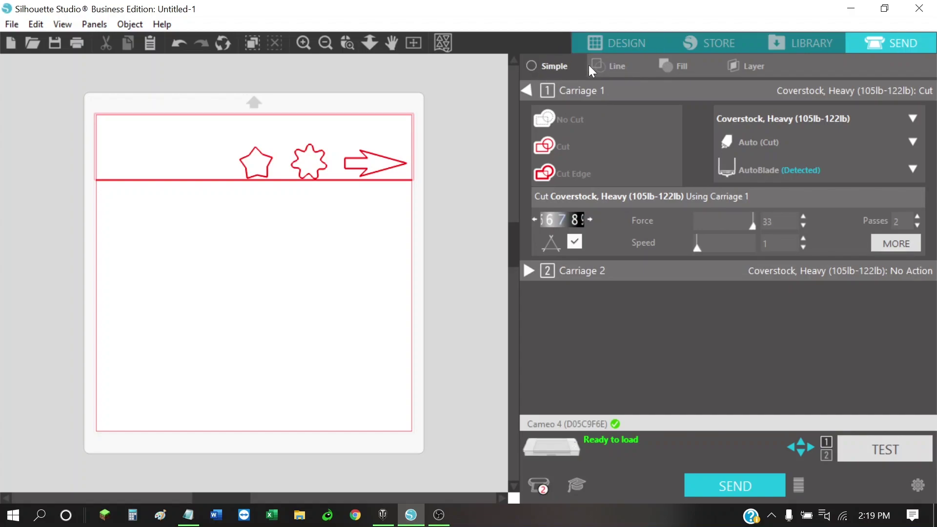
left_click(615, 65)
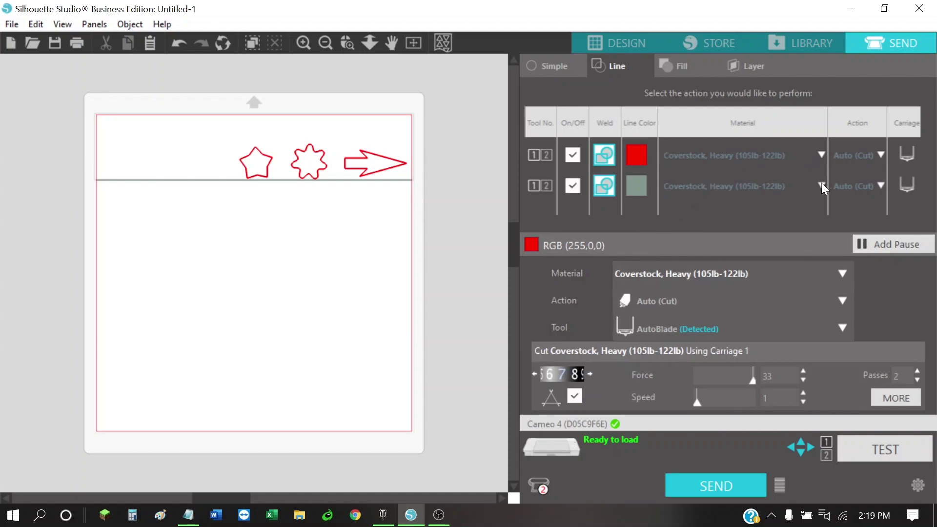
left_click(821, 155)
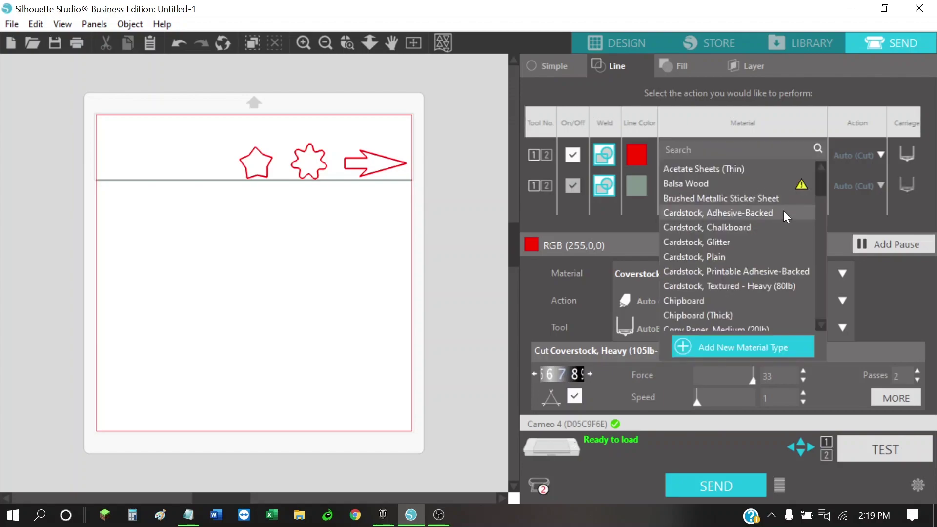
left_click(653, 166)
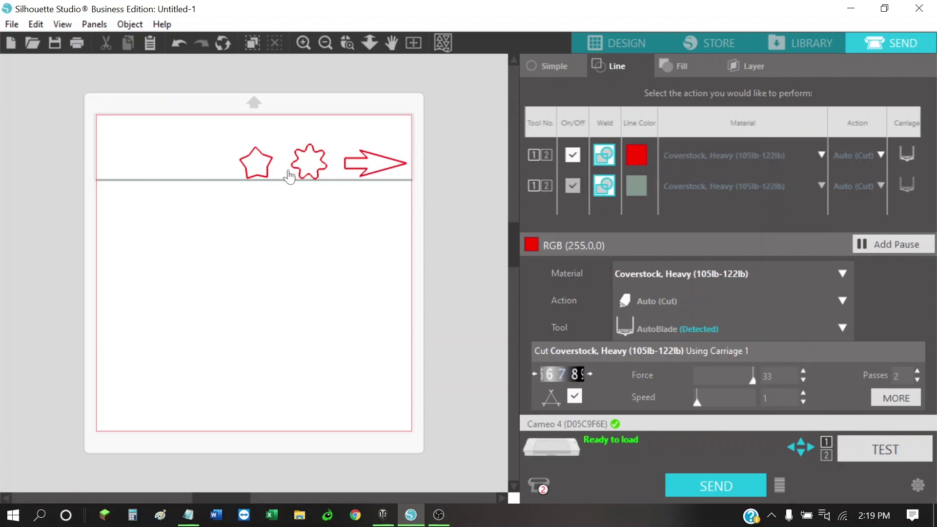
left_click(821, 154)
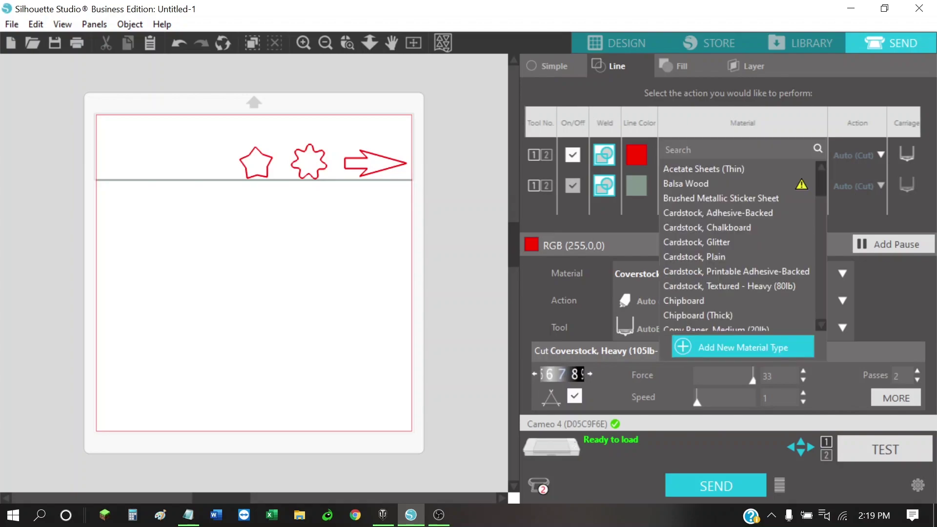
left_click_drag(824, 182, 818, 282)
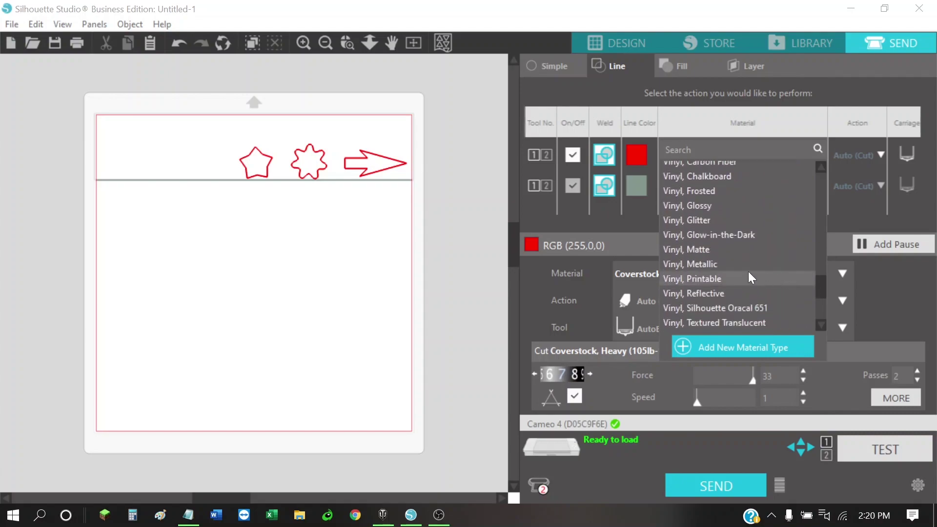
left_click(685, 248)
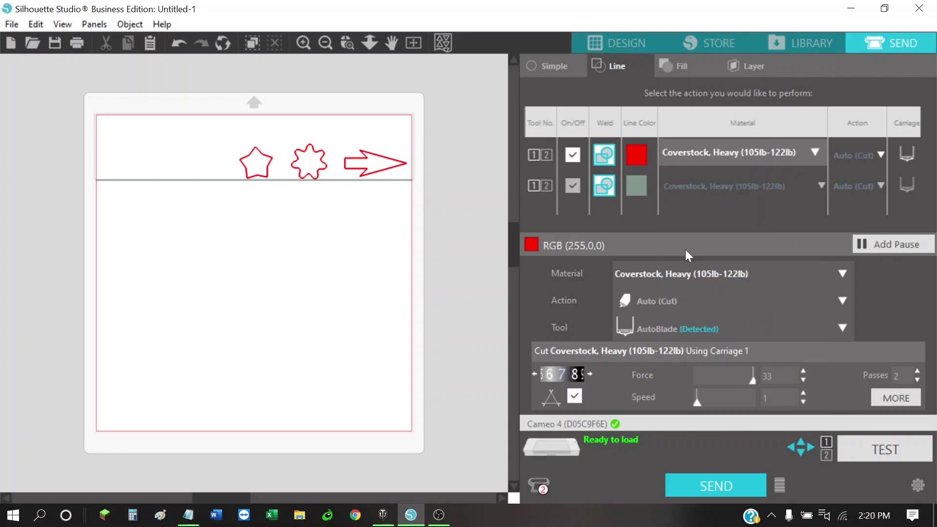